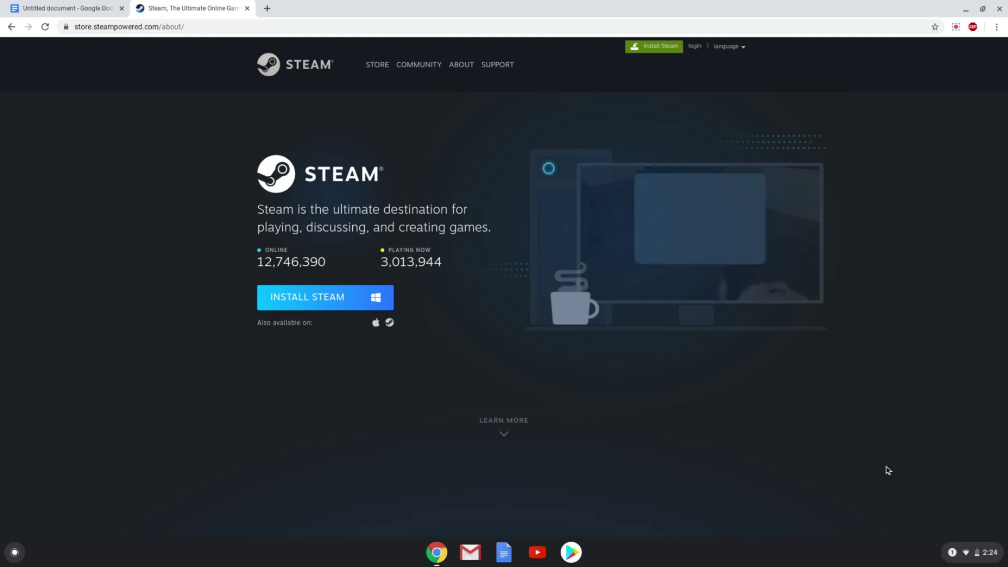
- Turn on Linux (Beta) from Chrome OS Settings and start its installation
left_click(967, 556)
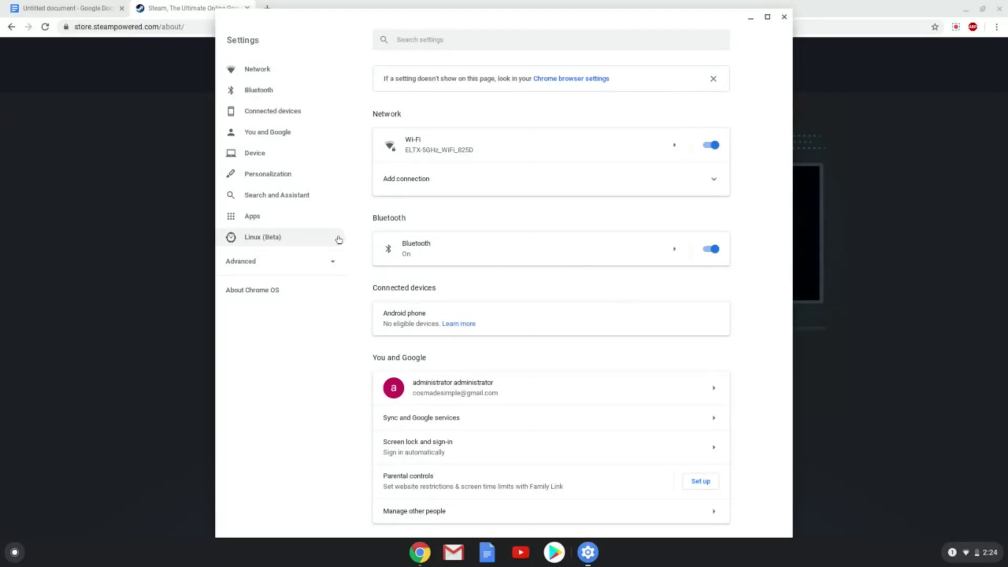
left_click(312, 237)
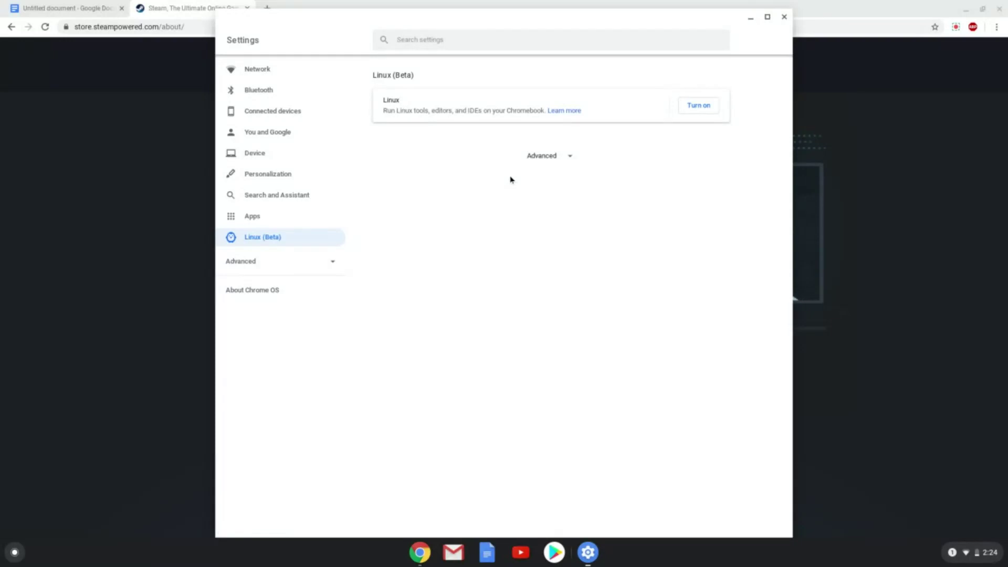
left_click(689, 106)
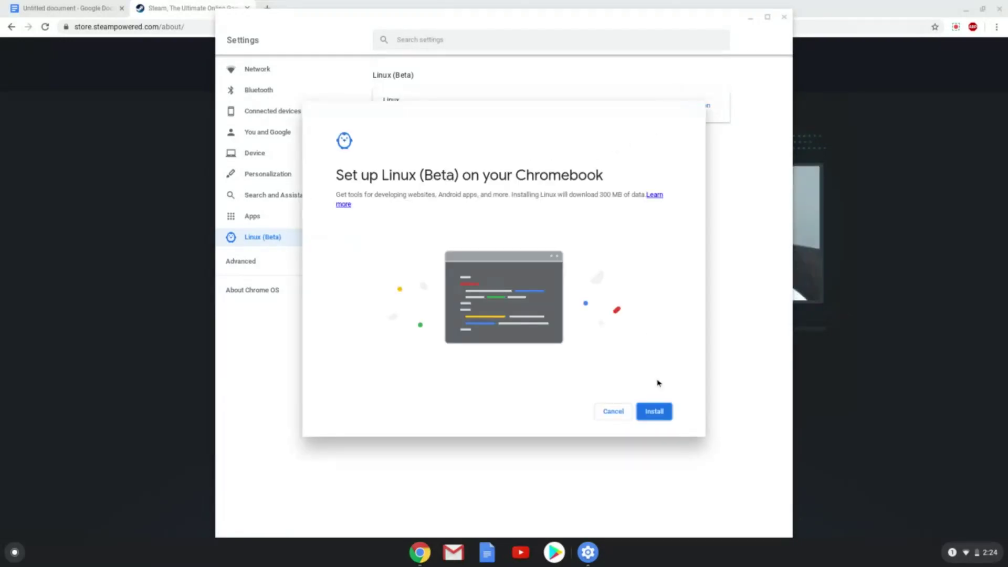
left_click(654, 411)
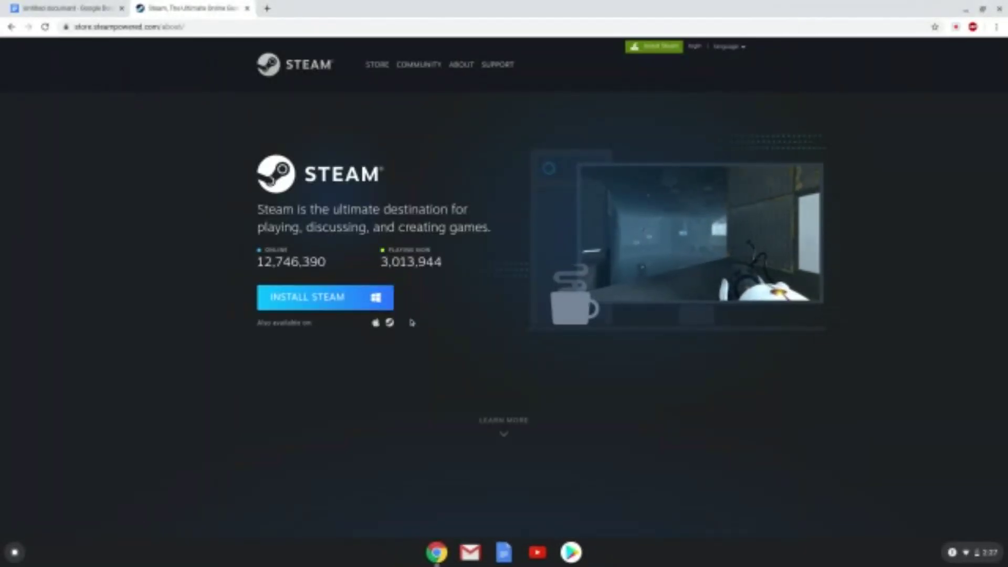
- Download the Linux installer steam_latest.deb from the Steam website
left_click(390, 322)
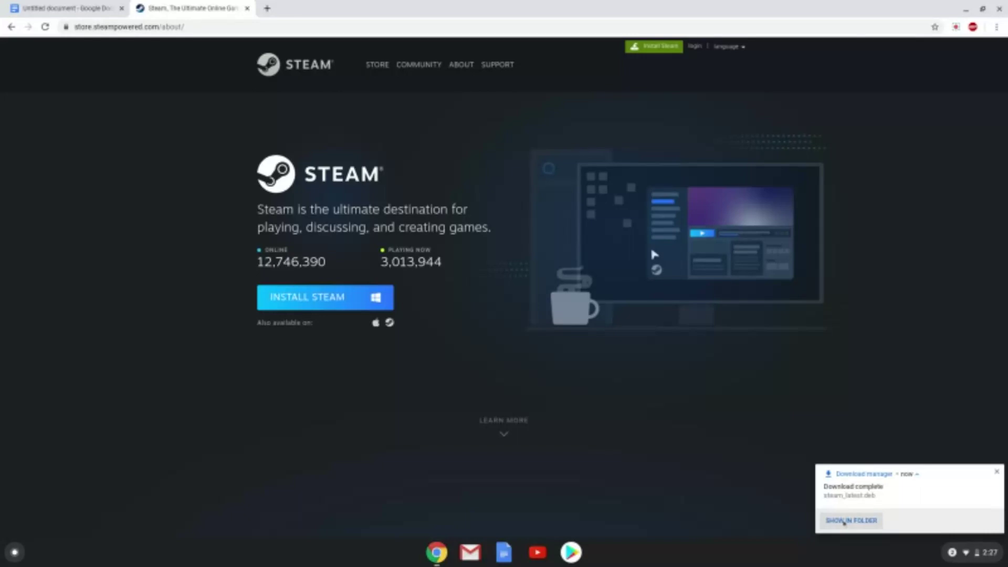
- Move steam_latest.deb from Downloads into the Linux files folder
left_click(844, 521)
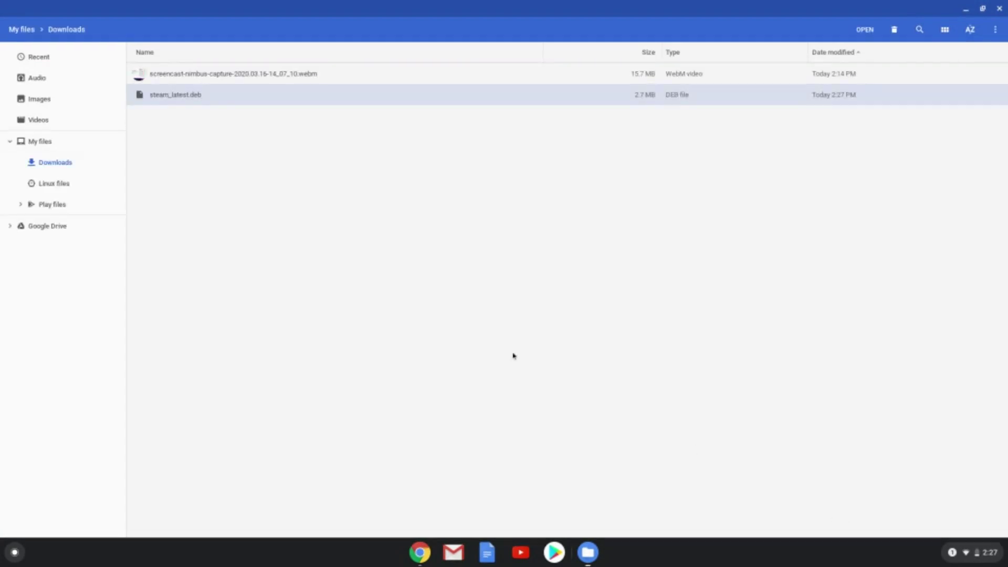
right_click(156, 100)
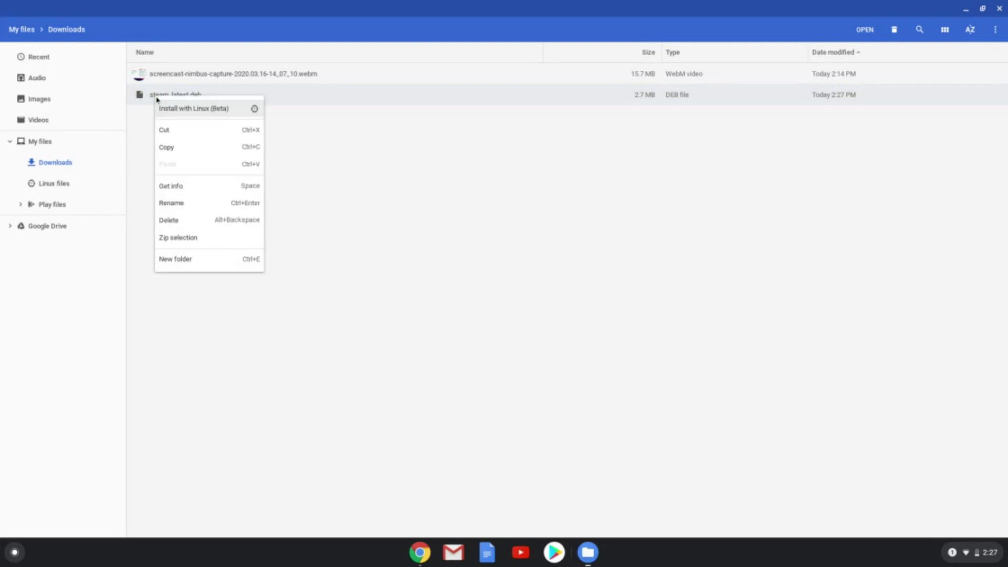
left_click(170, 131)
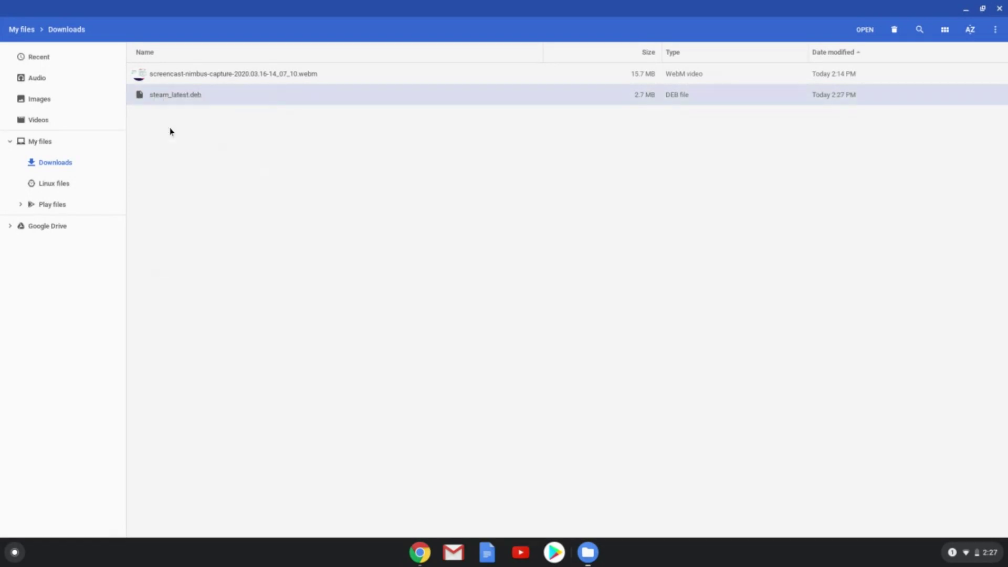
left_click(62, 186)
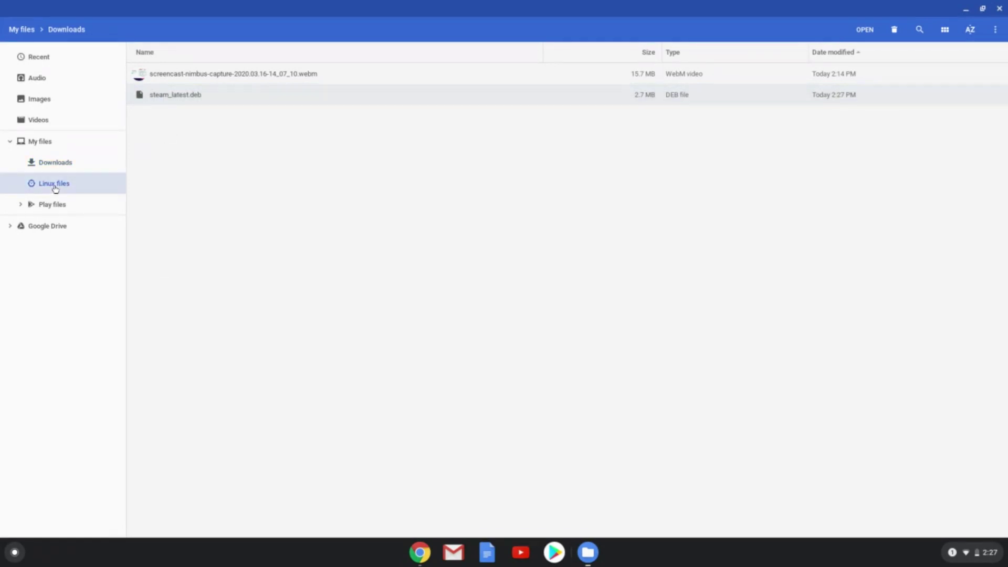
right_click(218, 141)
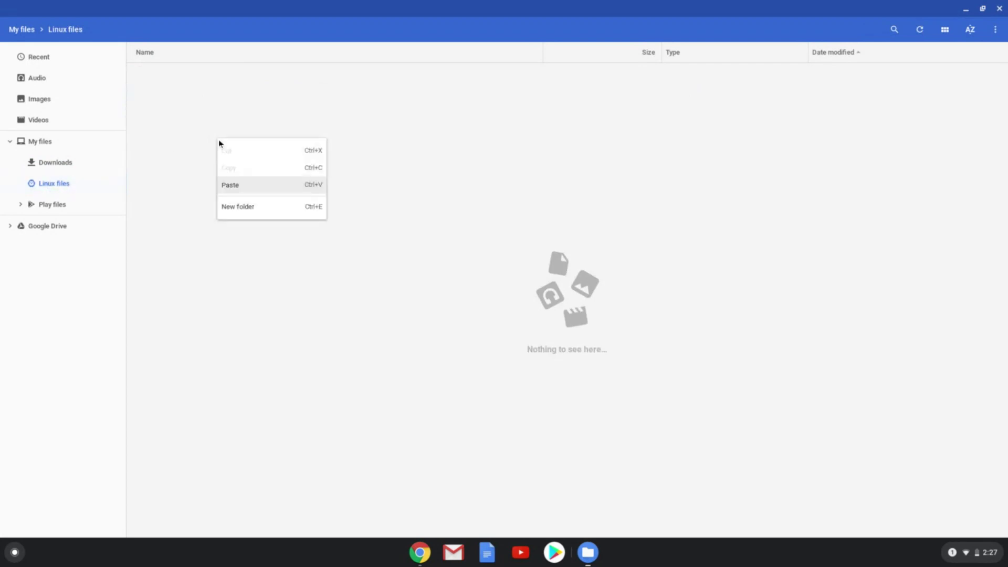
left_click(240, 184)
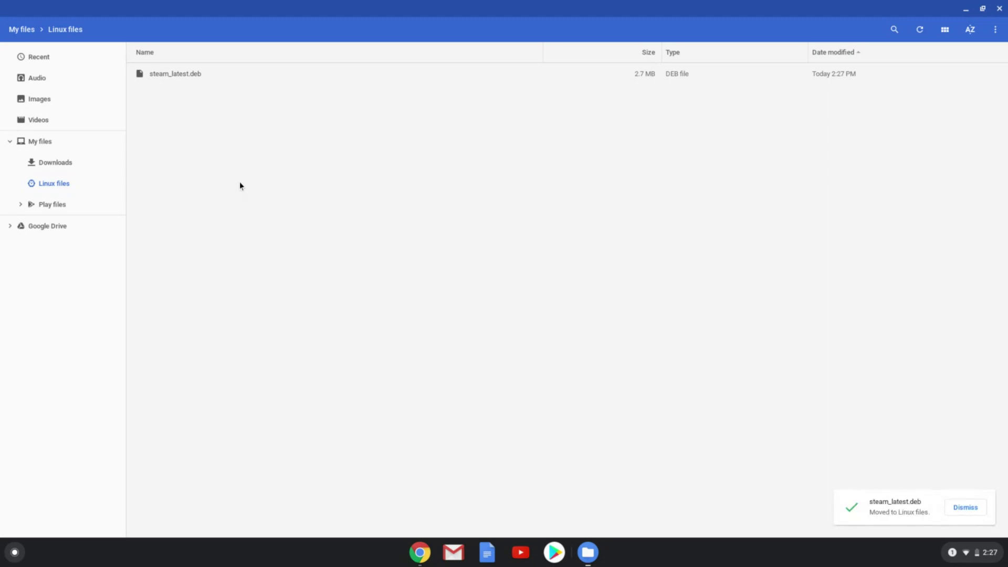
- Rename the installer in Linux files to steam.deb
left_click(174, 73)
right_click(174, 73)
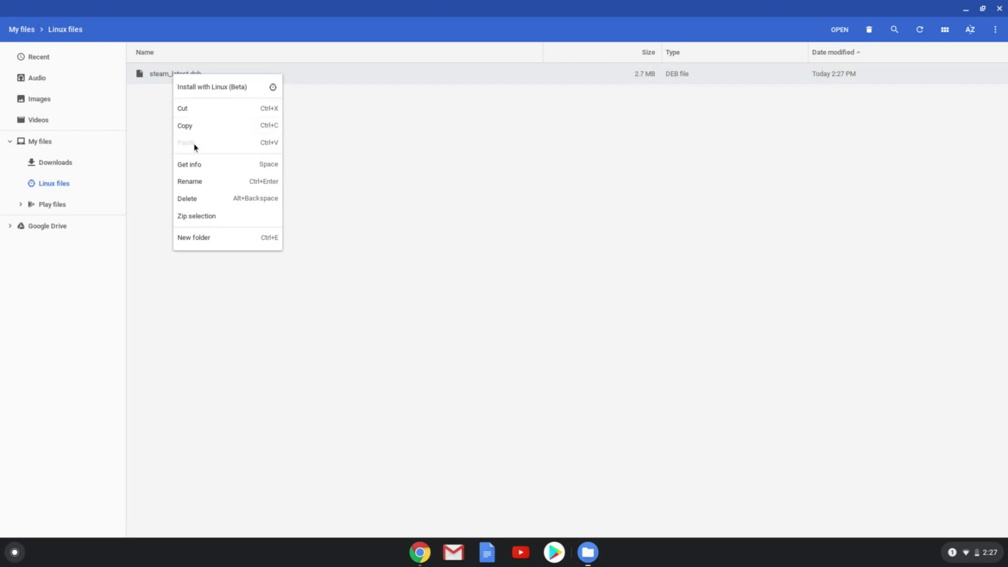
left_click(199, 176)
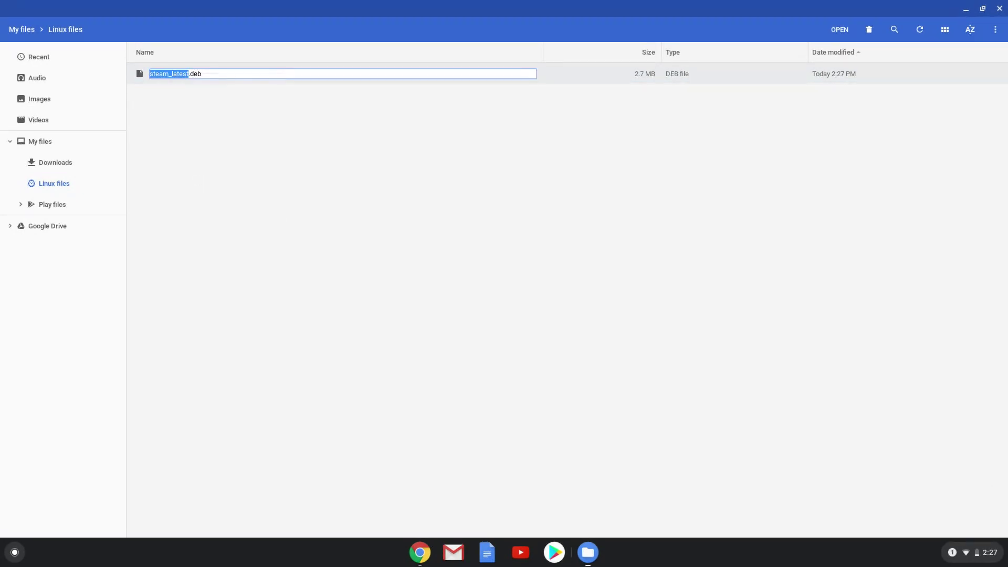
type("steam")
left_click(217, 198)
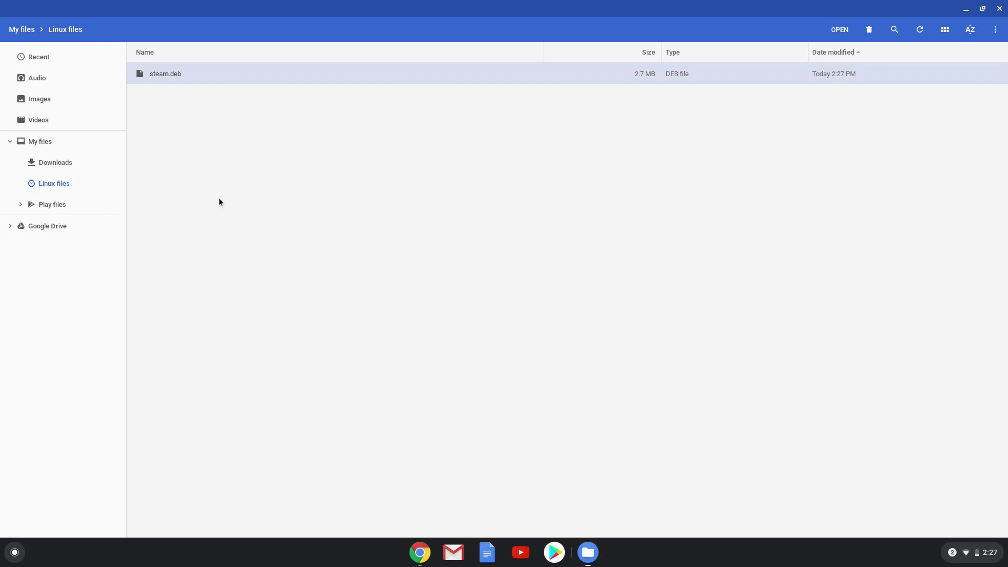
- Copy the 'sudo apt update' command from the Google Docs notes
left_click(419, 551)
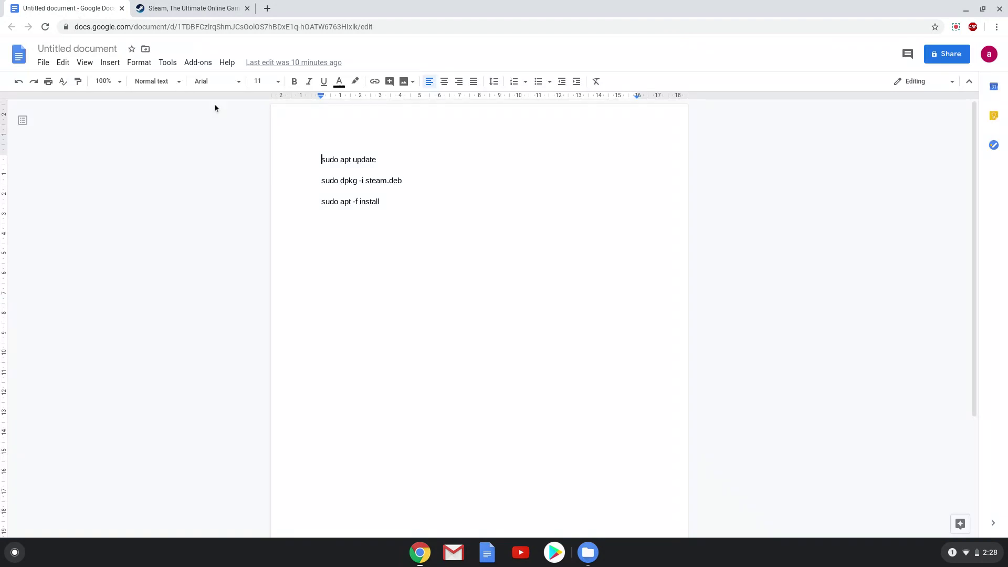
triple_click(329, 160)
right_click(331, 164)
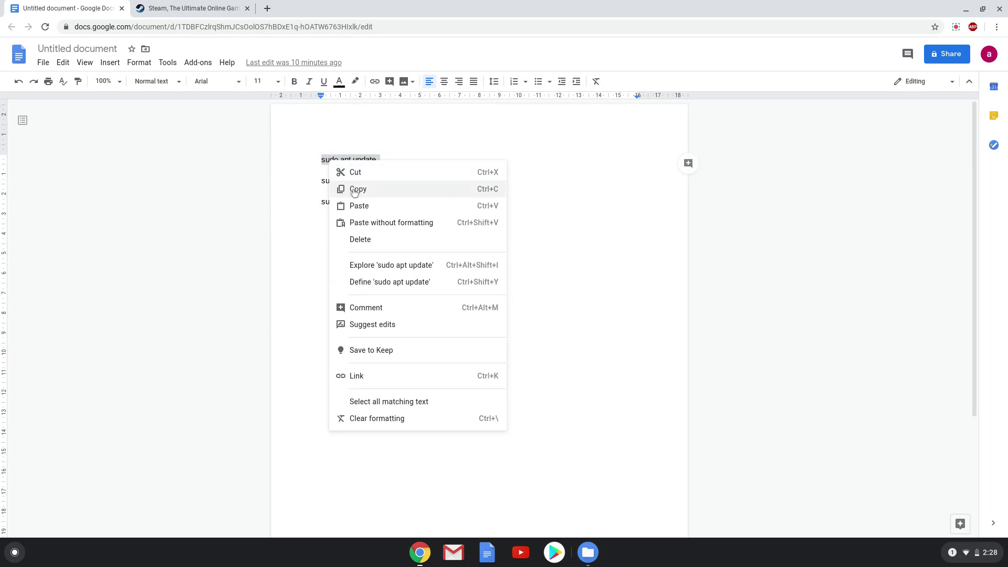
left_click(333, 189)
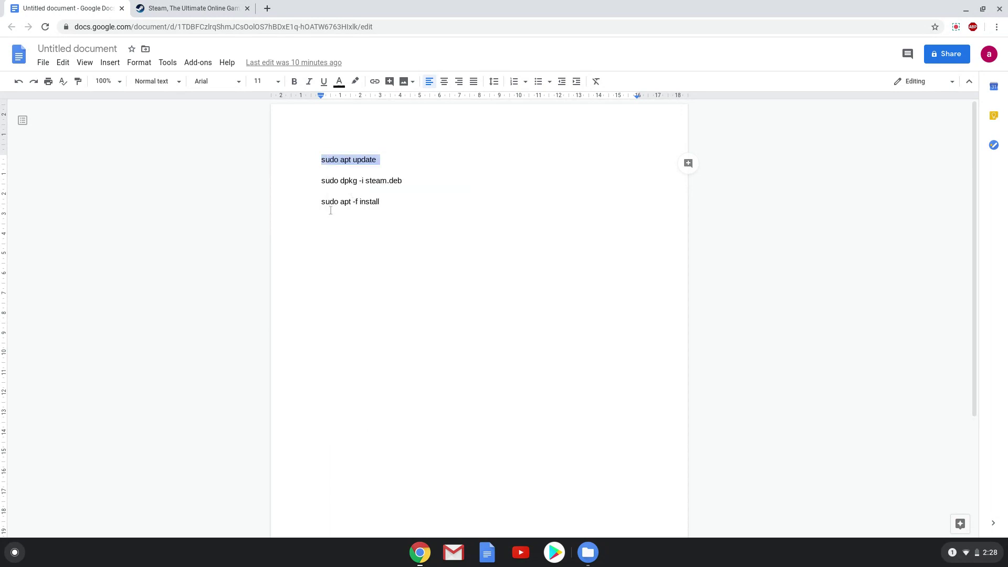
- Launch the Linux Terminal app by searching 'ter' in the launcher
left_click(15, 551)
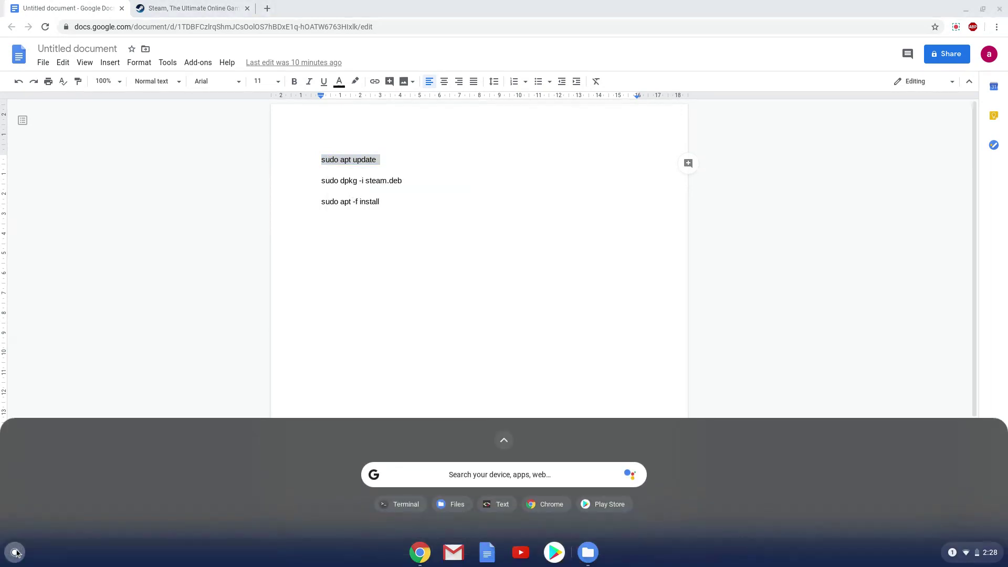
type("terminal")
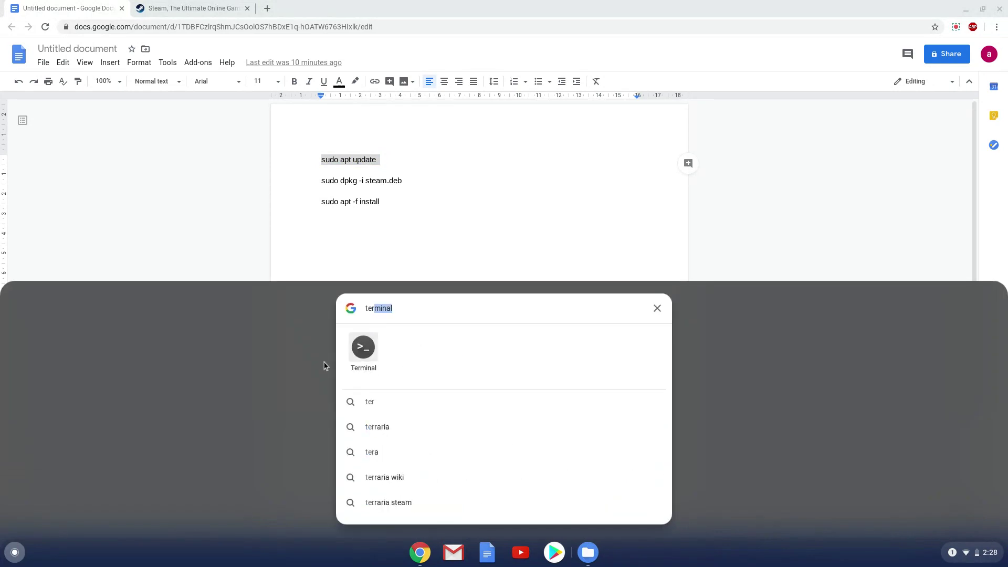
left_click(358, 342)
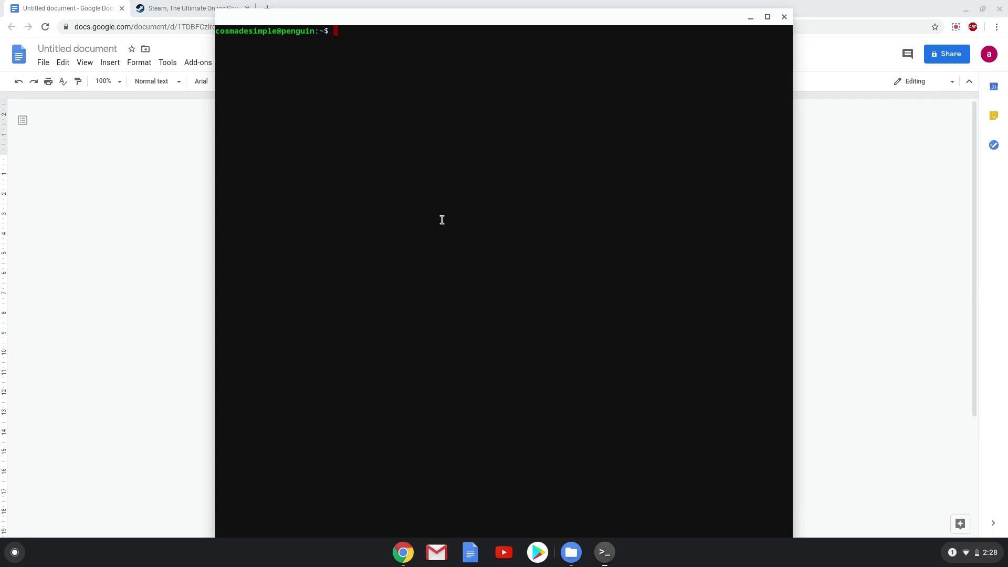
- Run 'sudo apt update', then paste and run 'sudo dpkg -i steam.deb' from the notes
type("sudo apt update")
key("Return")
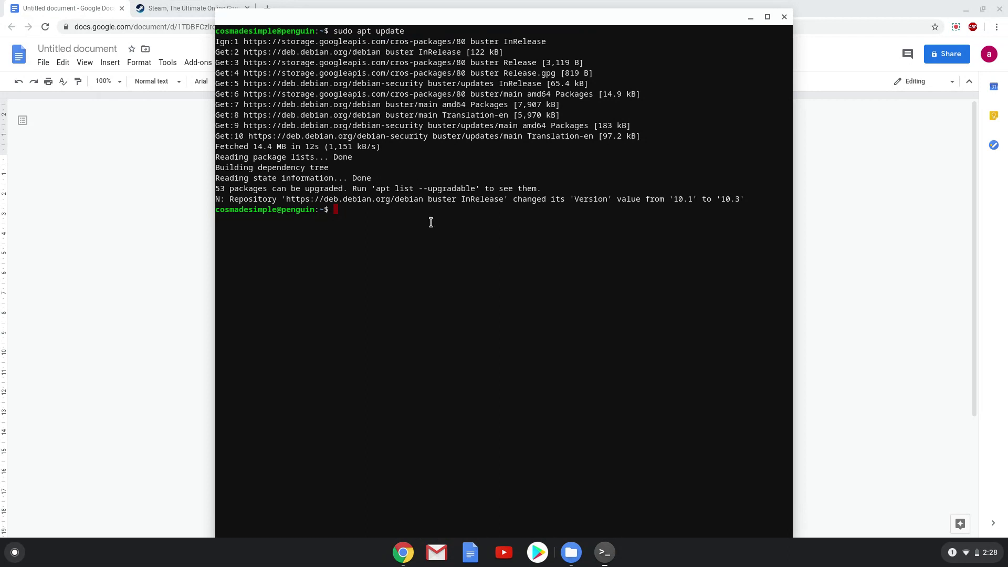
left_click(88, 357)
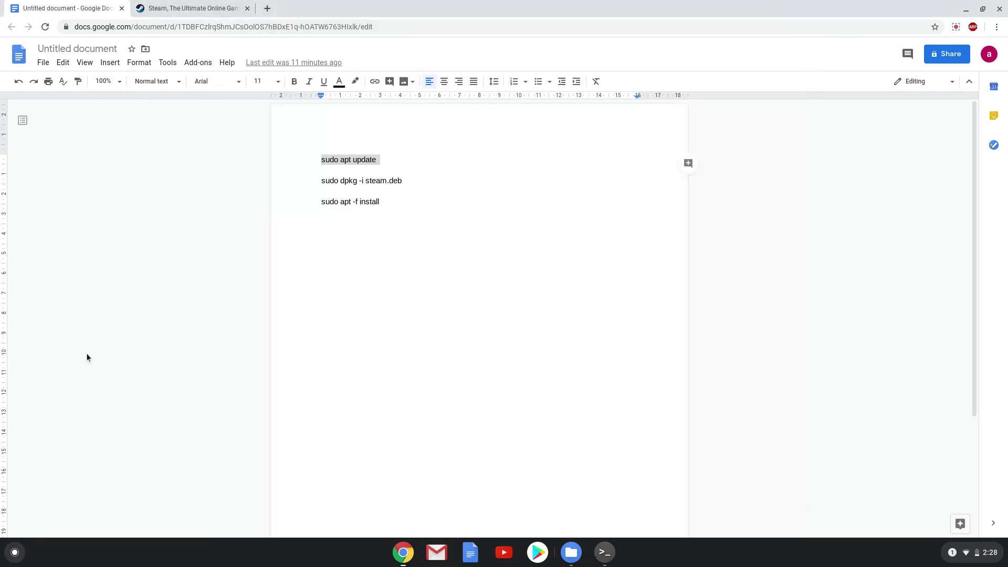
triple_click(349, 180)
right_click(349, 180)
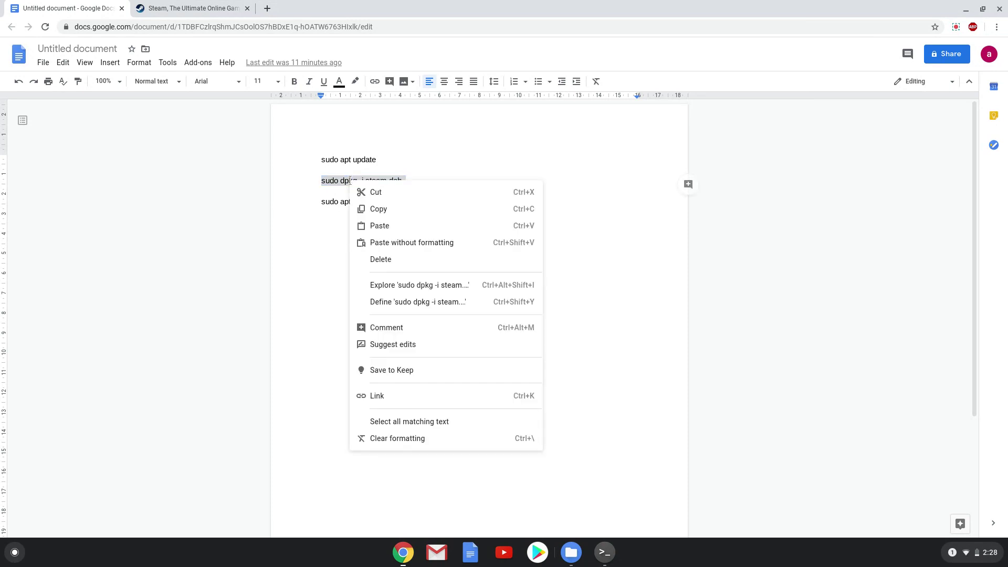
left_click(374, 209)
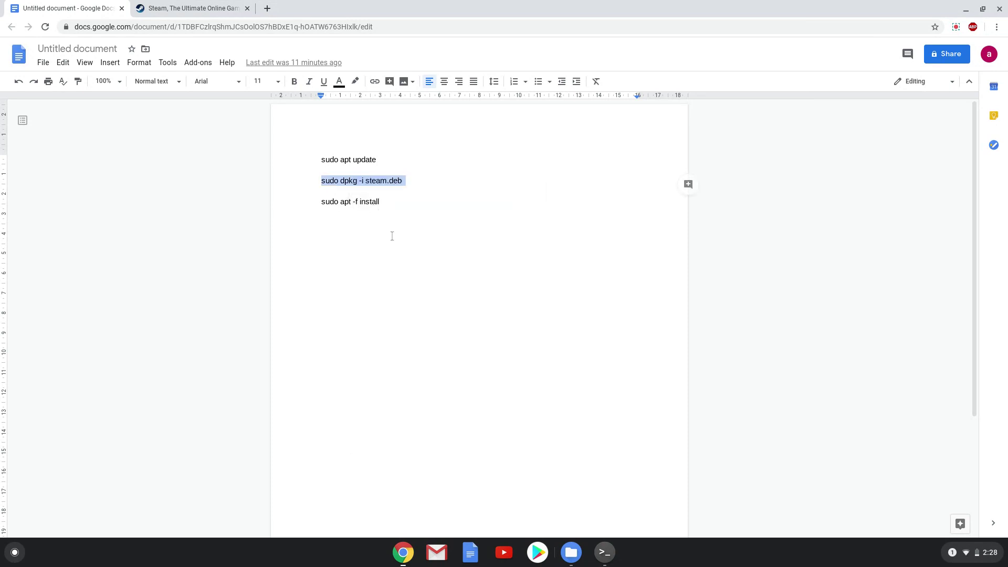
left_click(609, 554)
key("ctrl+shift+v")
key("Return")
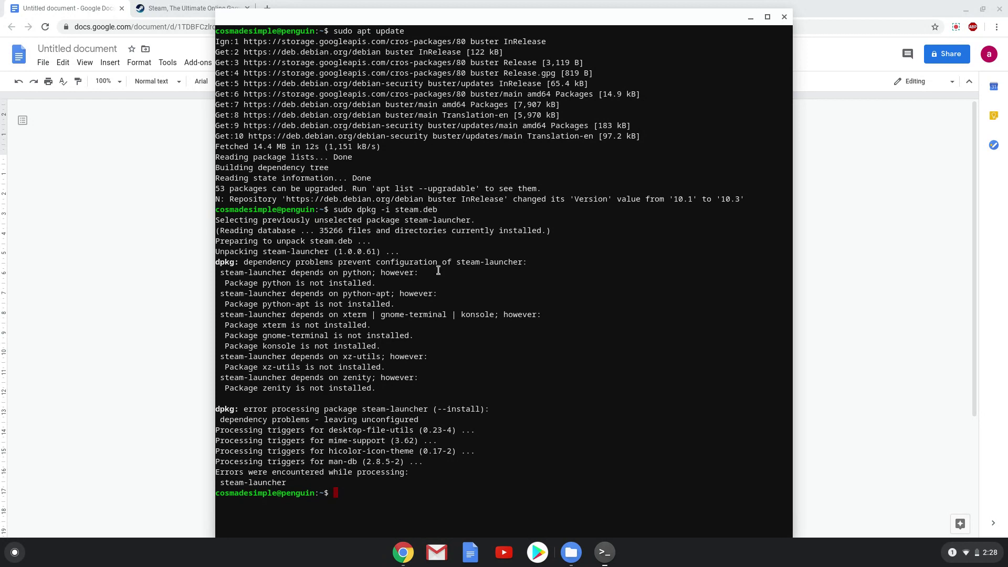
- Paste and run 'sudo apt -f install' to install python, xterm, zenity and other dependencies
left_click(91, 422)
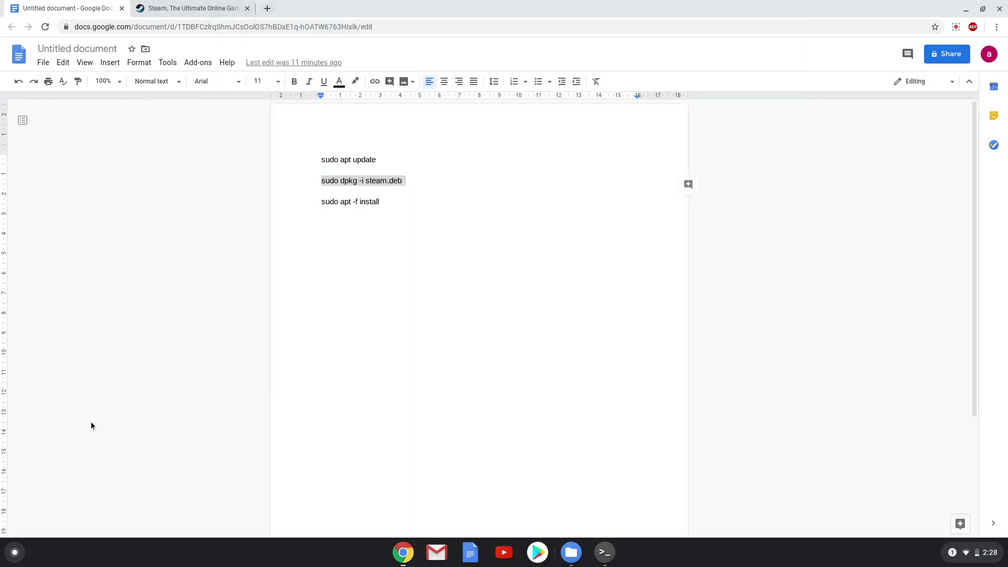
triple_click(351, 202)
right_click(351, 201)
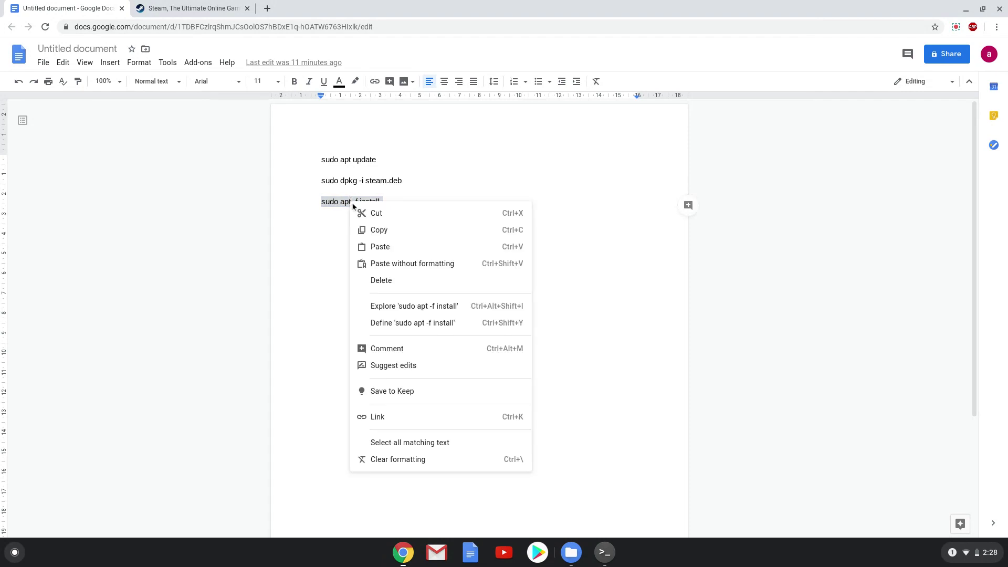
left_click(376, 230)
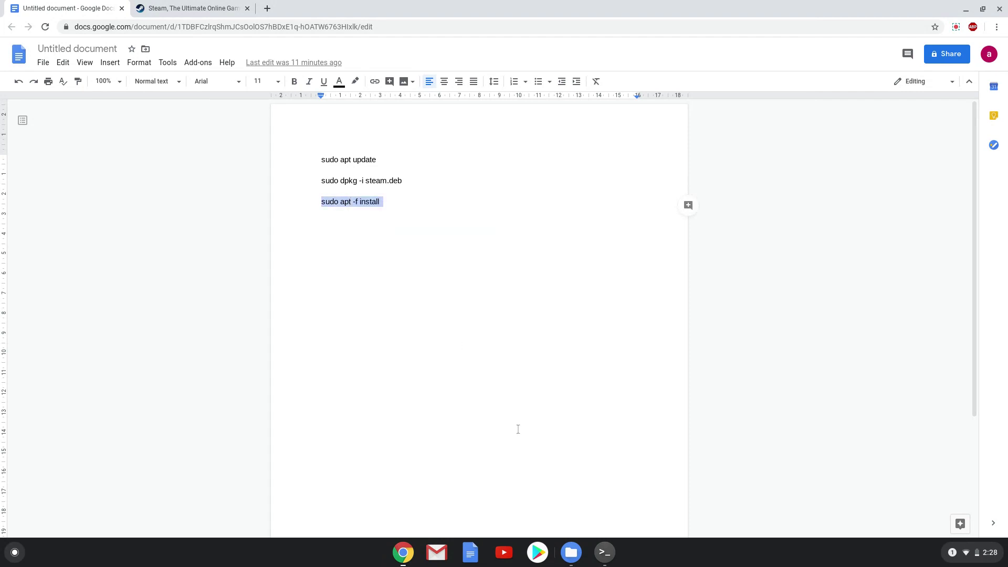
left_click(604, 551)
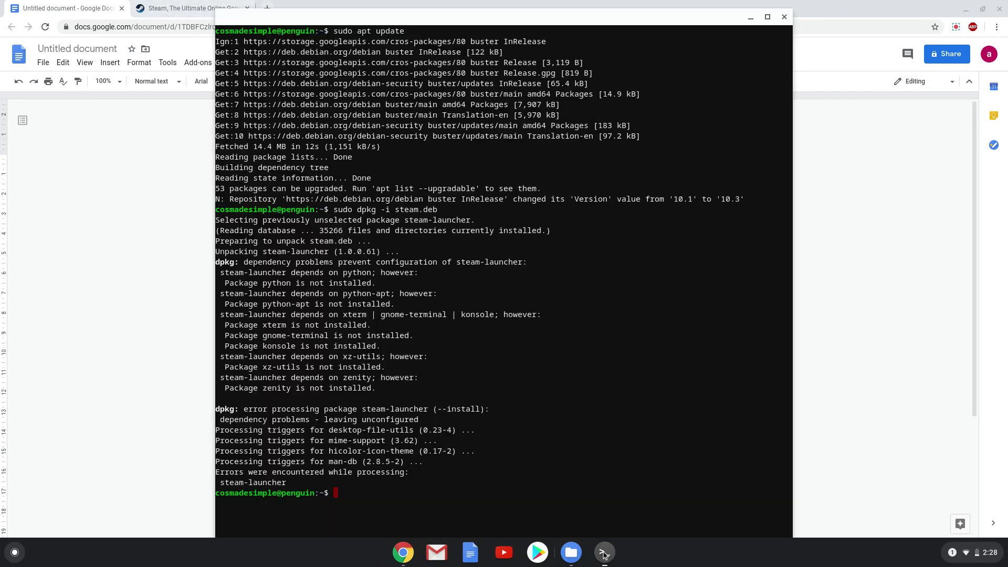
right_click(539, 513)
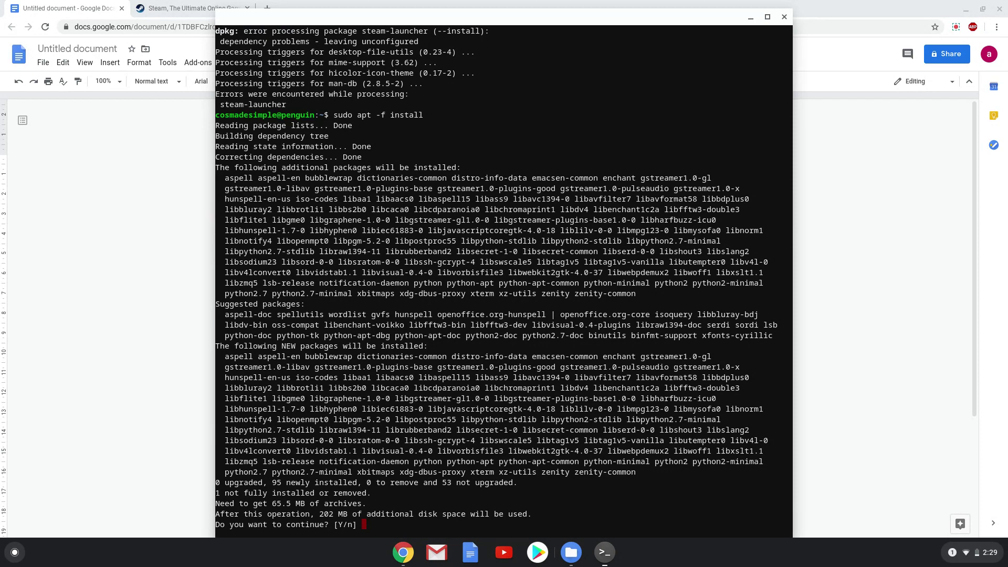
key("Return")
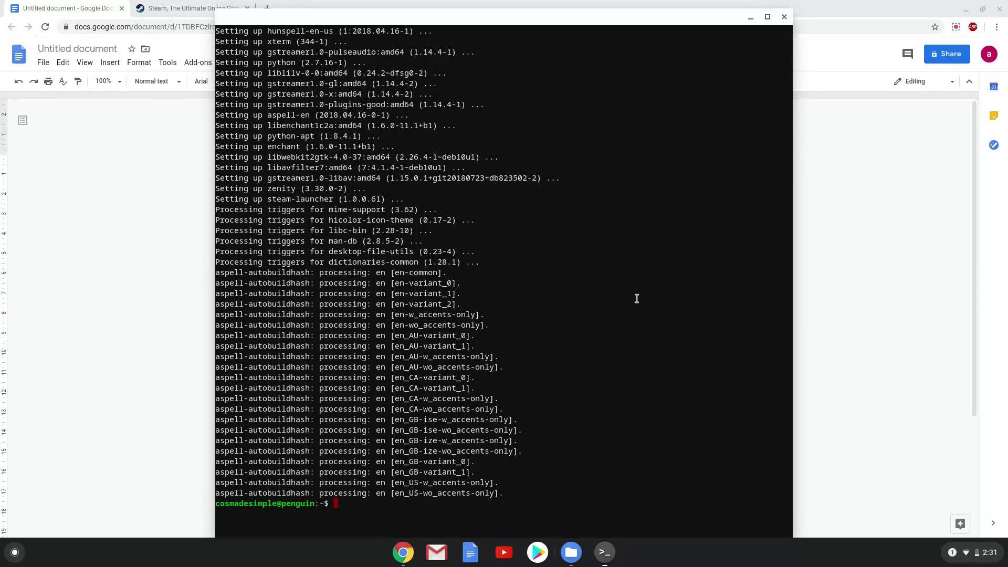
- Close the Terminal and launch Steam from the Linux apps folder on launcher page 2
left_click(784, 17)
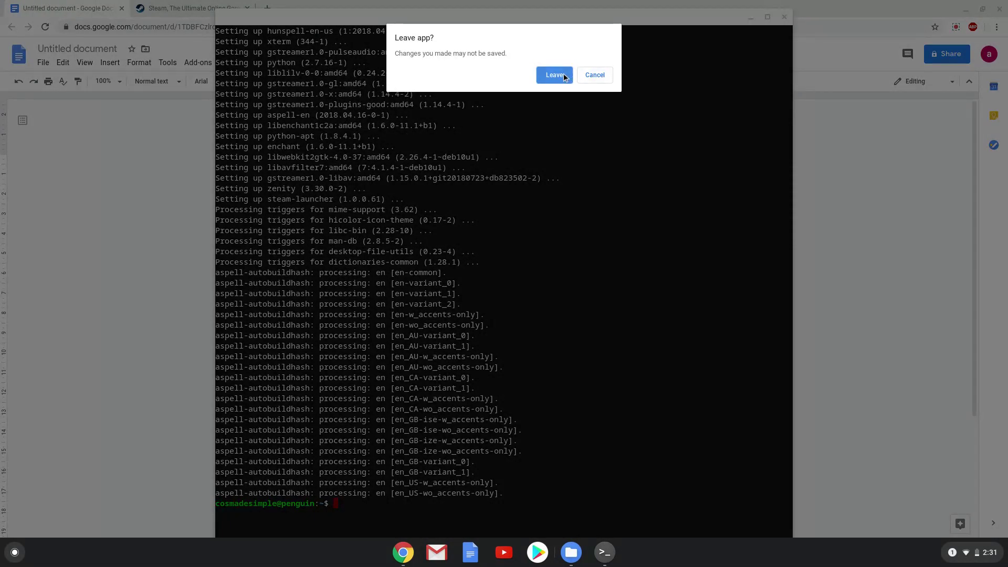
left_click(554, 75)
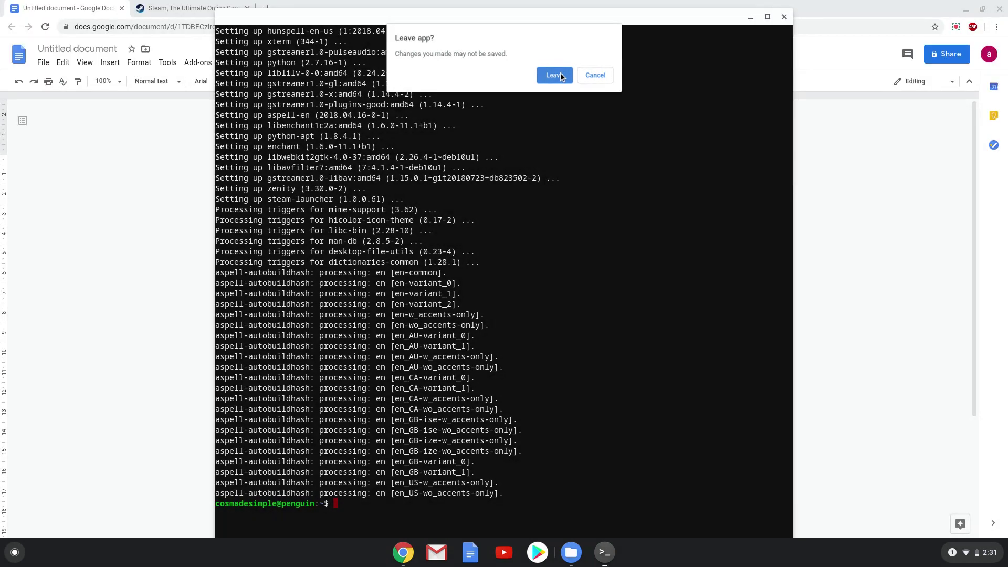
left_click(19, 555)
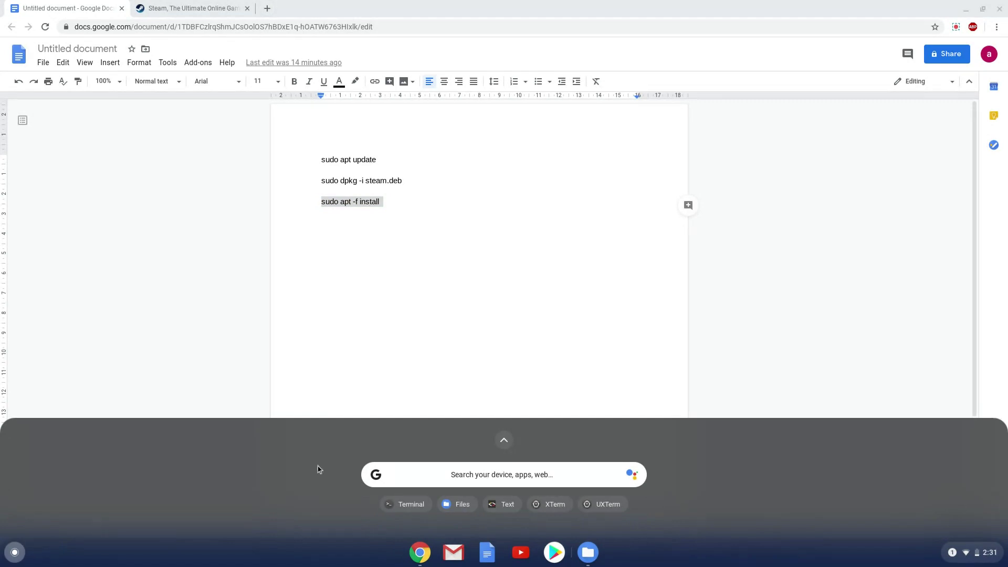
left_click(496, 443)
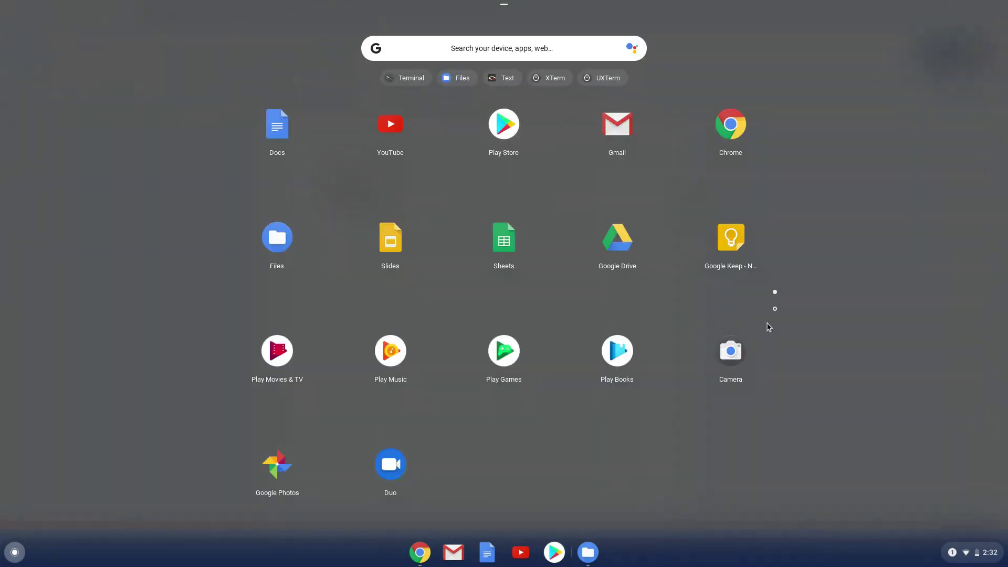
left_click(774, 308)
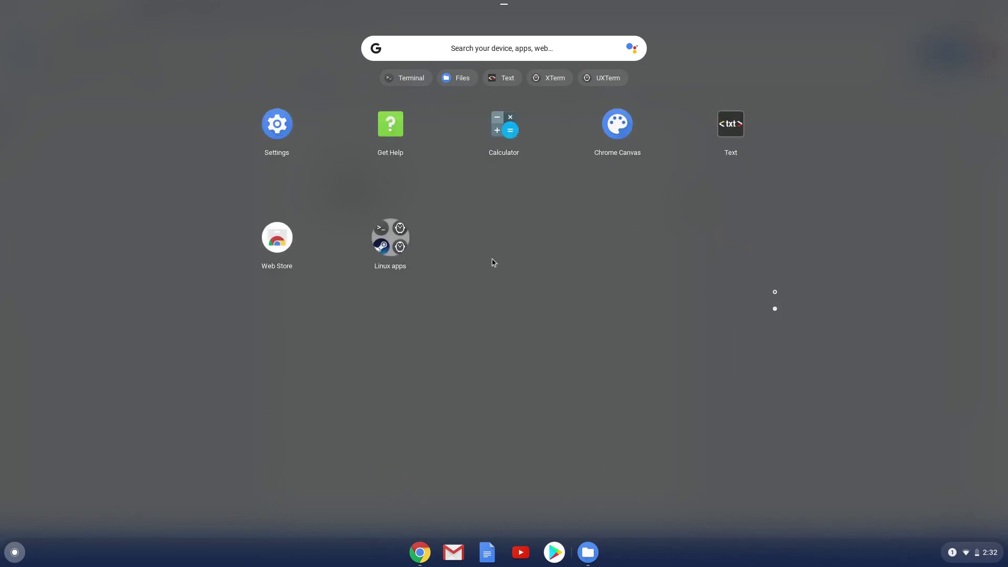
left_click(400, 239)
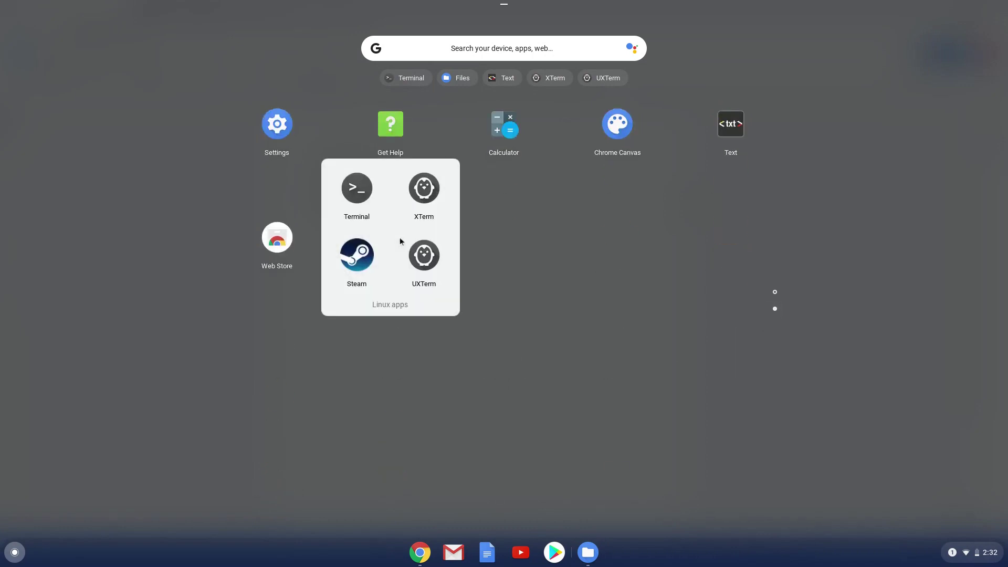
left_click(355, 256)
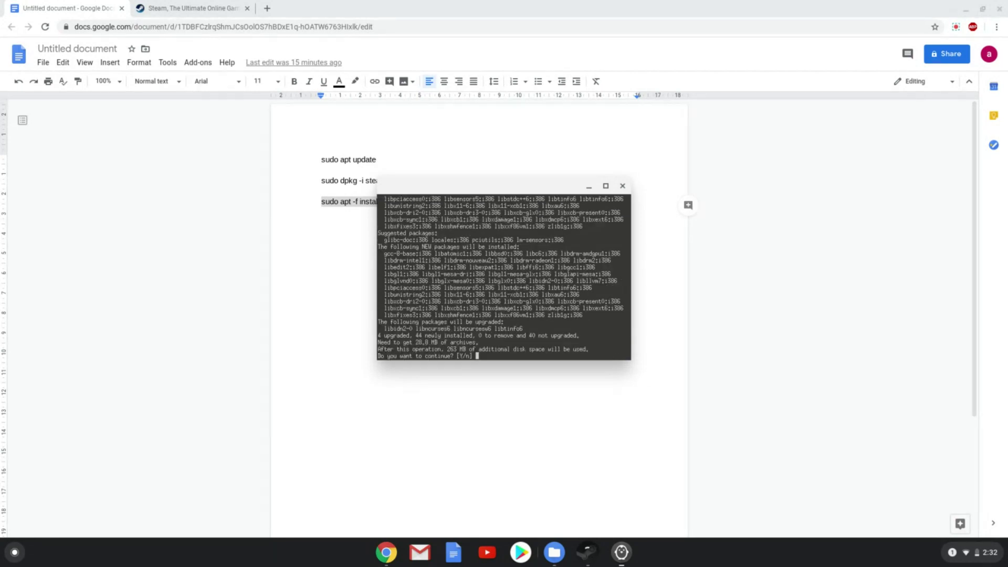
- Approve Steam's 44 extra 32-bit packages (263 MB) and continue once they finish installing
key("Return")
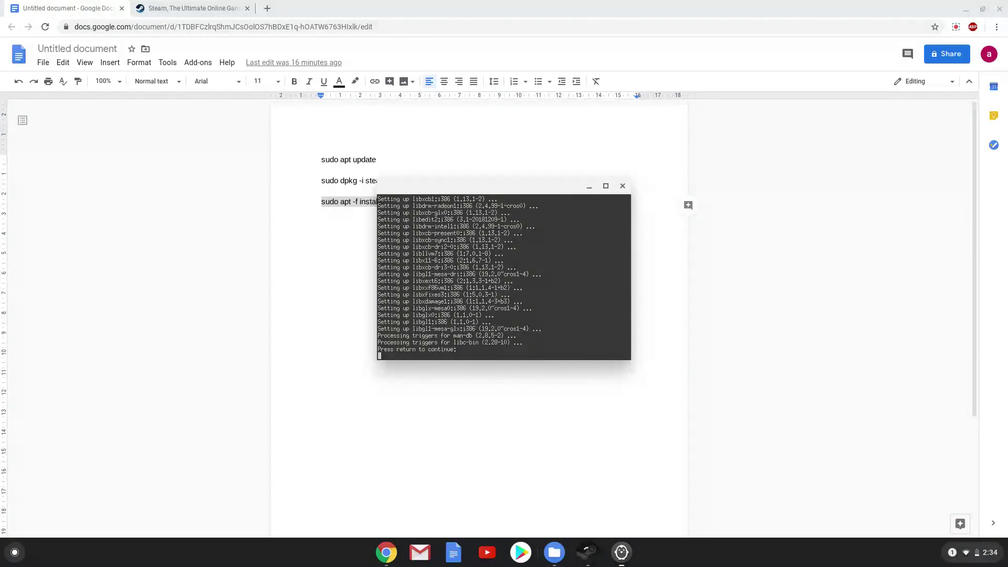
key("Return")
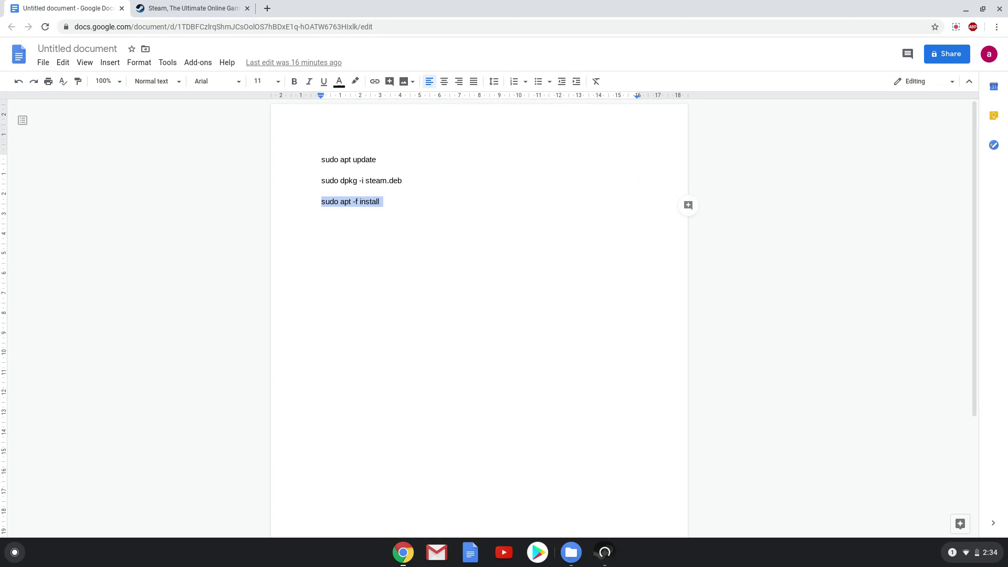